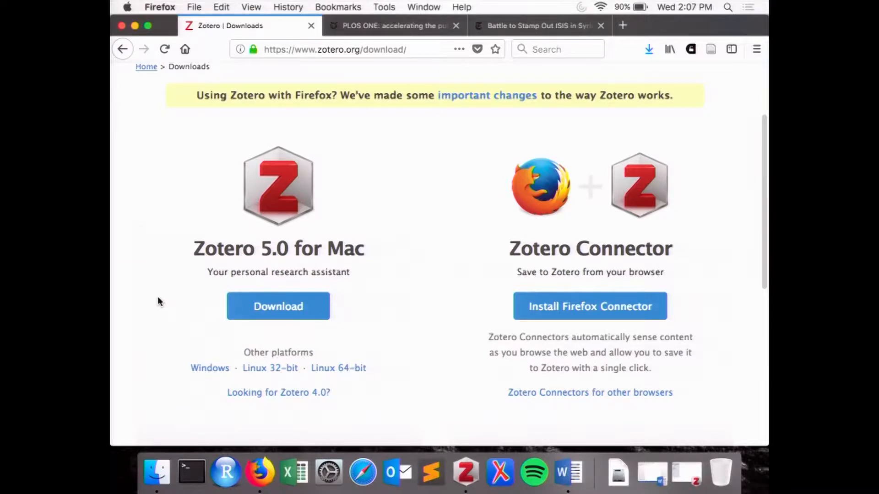
click(255, 311)
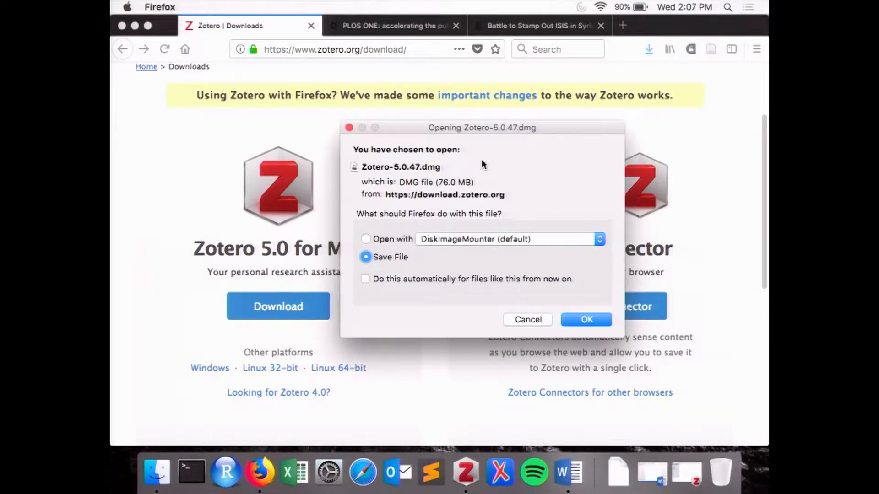
click(349, 127)
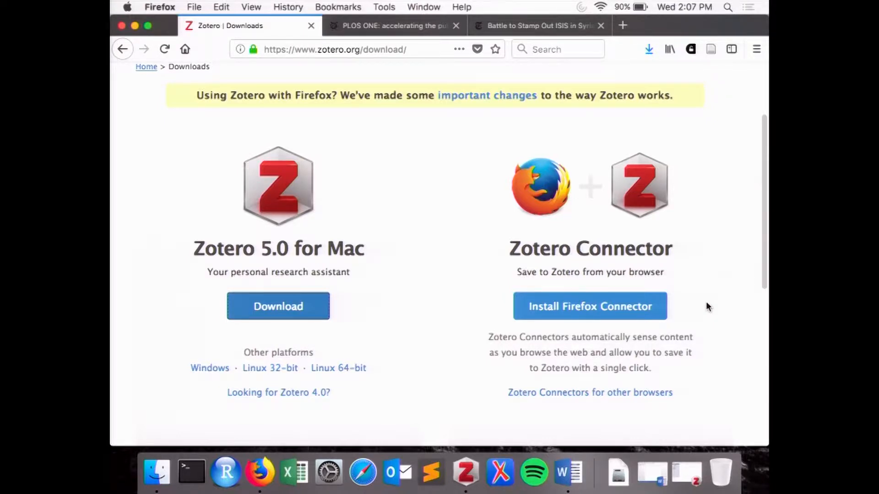
click(622, 315)
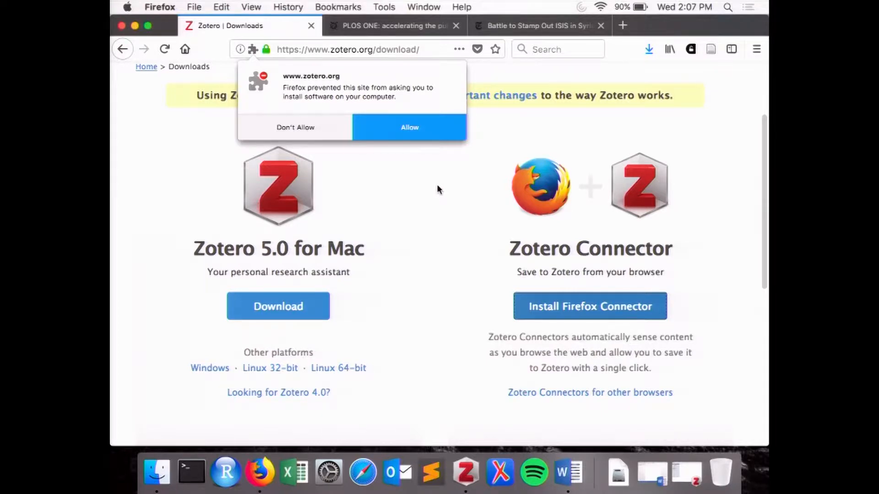
click(323, 136)
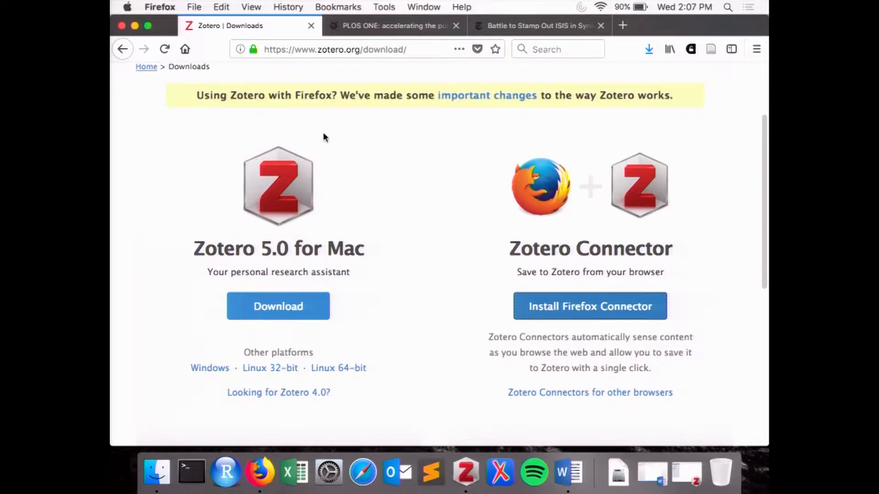
Switch to Zotero and create a collection named "My Research Paper" in My Library
click(135, 26)
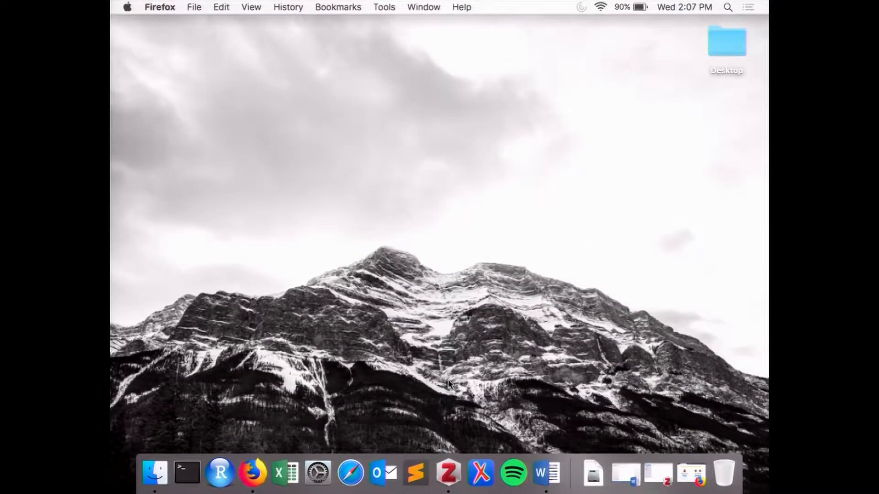
click(449, 474)
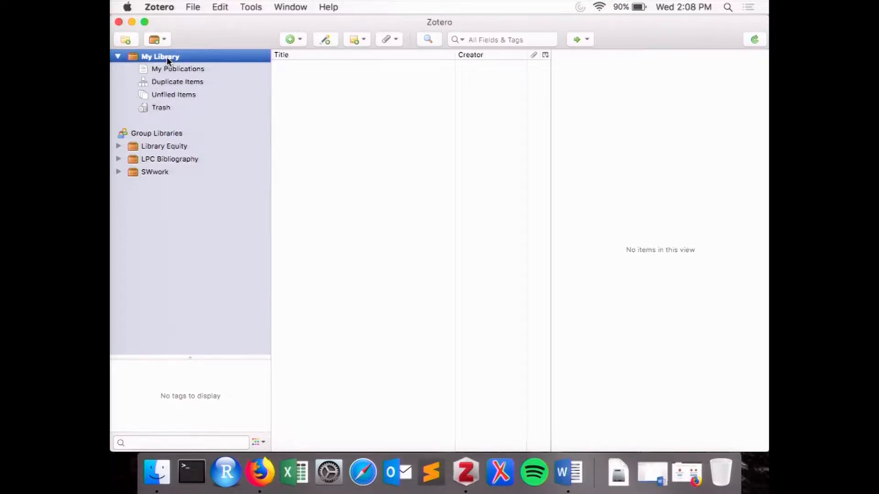
click(128, 41)
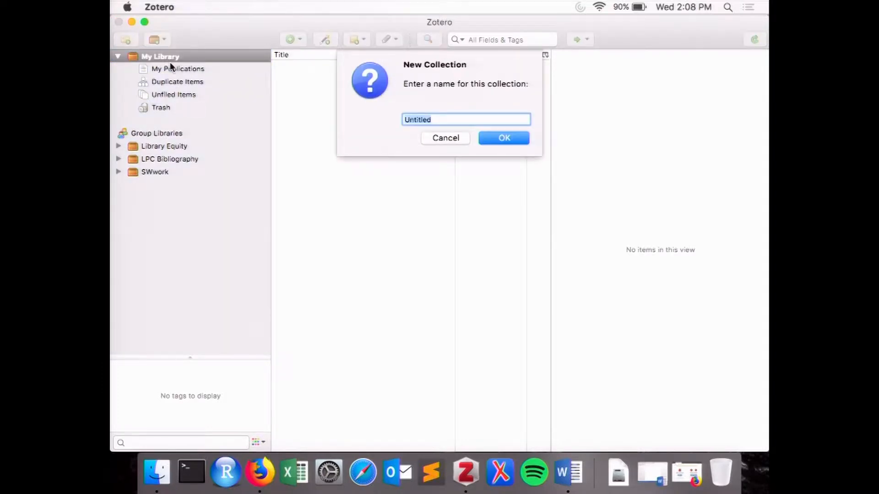
text(My Research Paper)
click(487, 138)
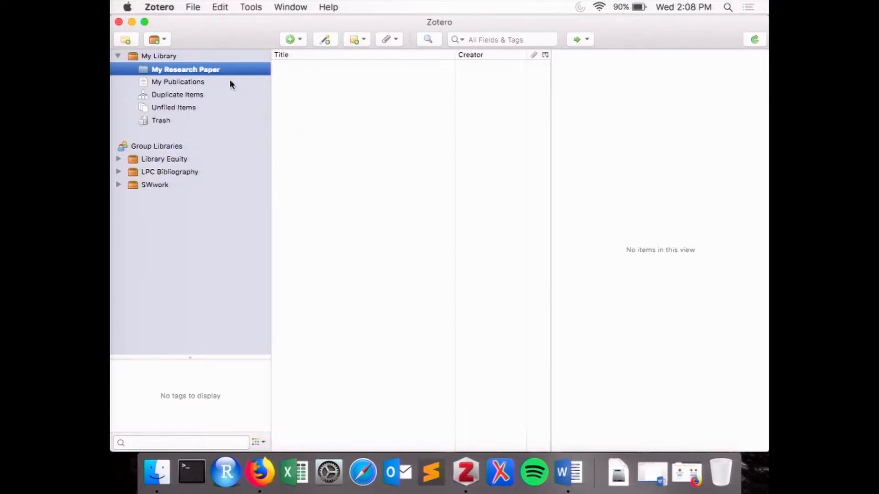
Create a subcollection named "Literature Review" inside the My Research Paper collection
right_click(203, 74)
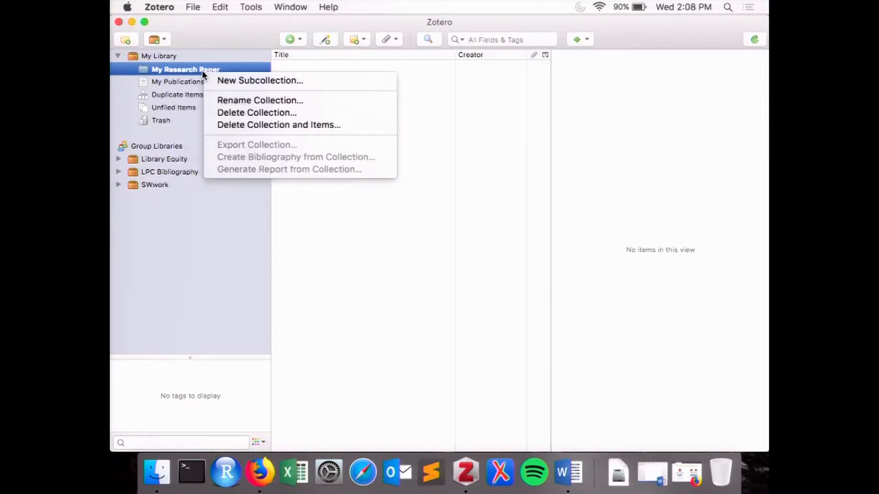
click(219, 80)
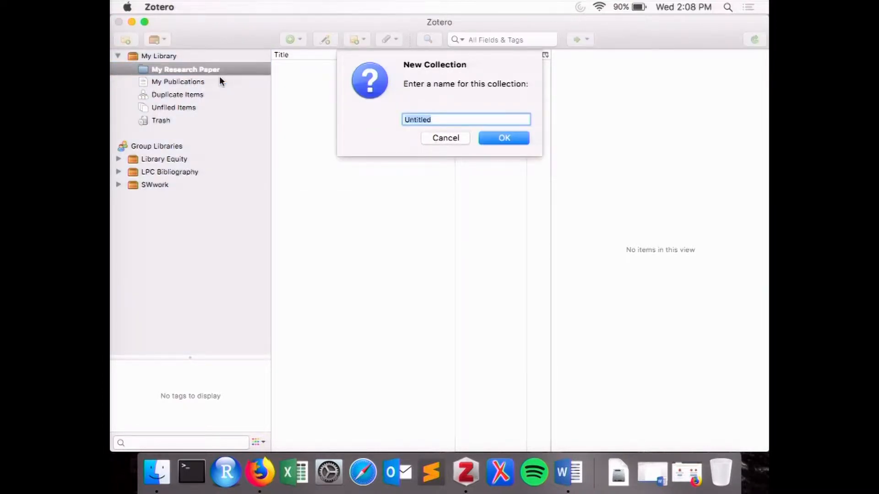
text(Literature Review)
click(497, 141)
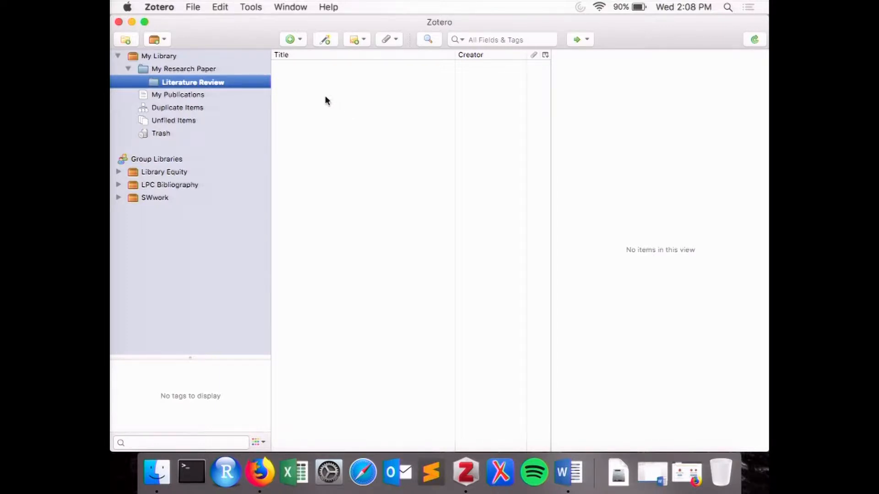
Manually add a Book item titled "Scholarship in the Digital Age" to Literature Review and fill in the author's full name from the suggestions
click(290, 40)
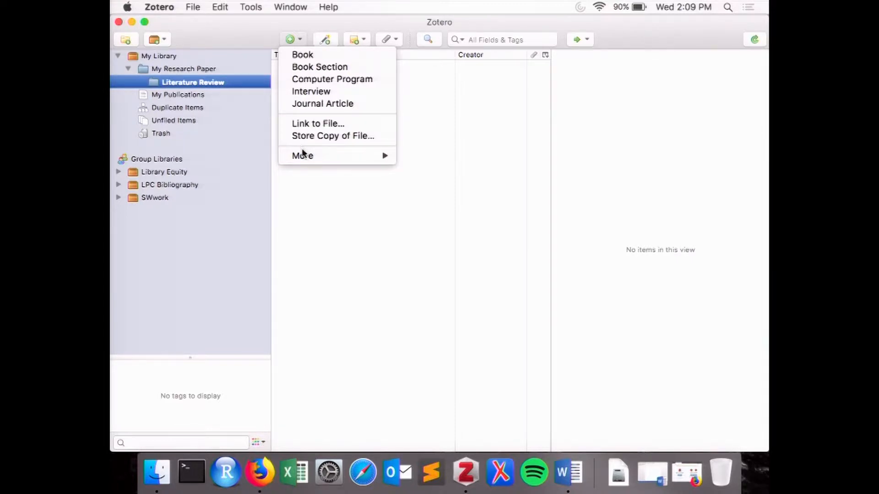
mouse_move(304, 156)
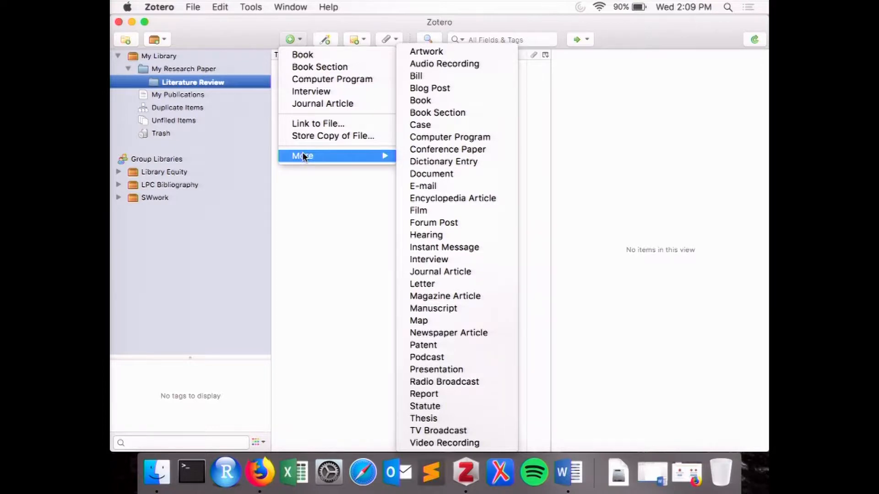
click(298, 56)
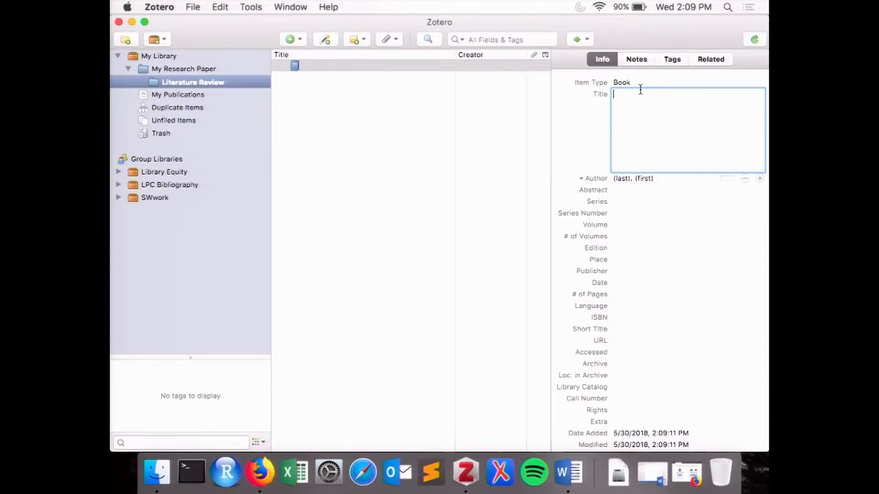
text(Scholarship in the Digital Age)
click(625, 182)
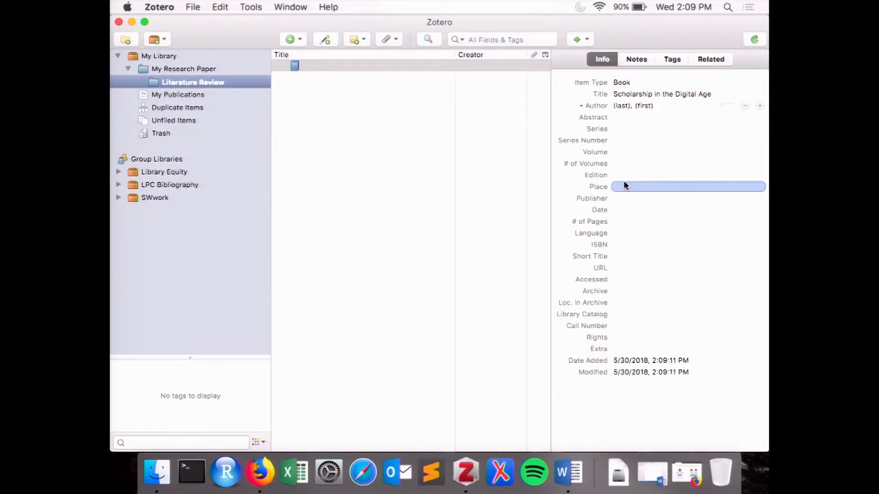
text(Borg)
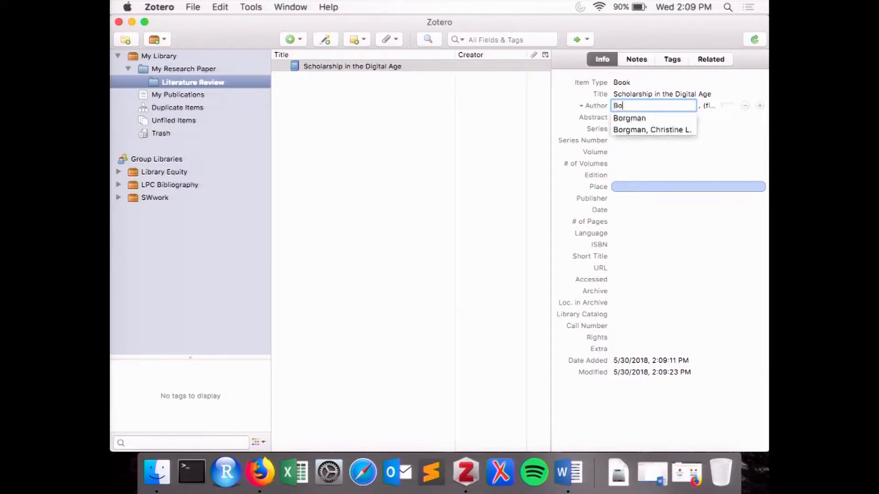
click(633, 130)
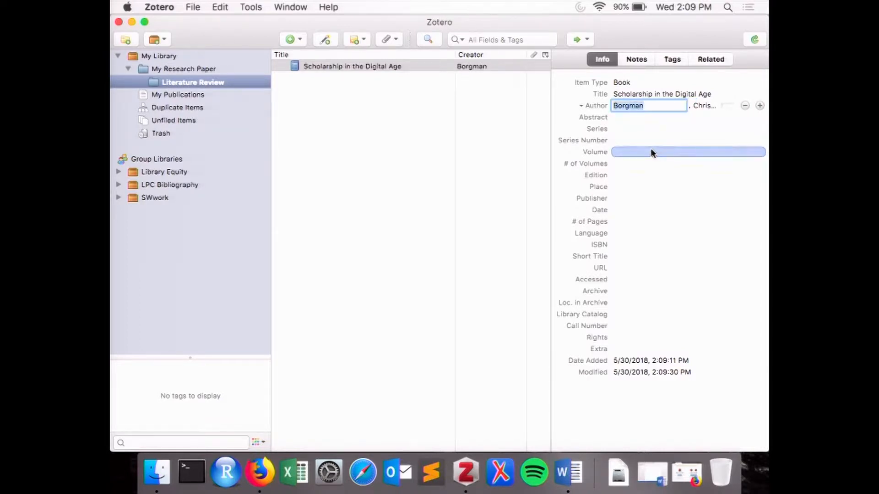
Fill in the book's publication details with place Cambridge, MA, publisher MIT Press and date 2007
click(631, 185)
text(Ca)
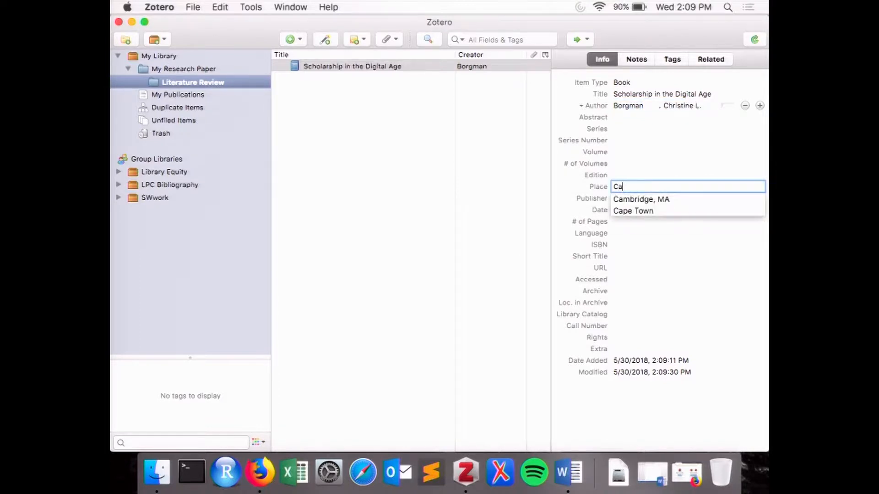
click(628, 200)
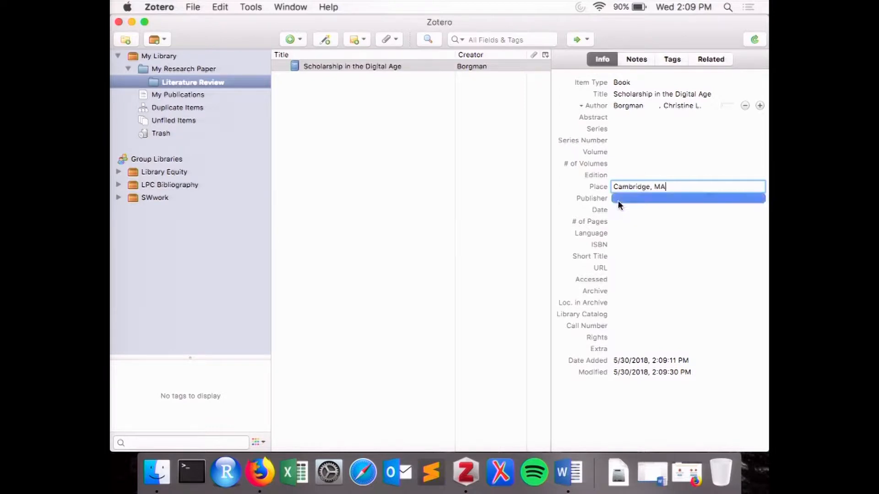
key(Tab)
text(MIT Press)
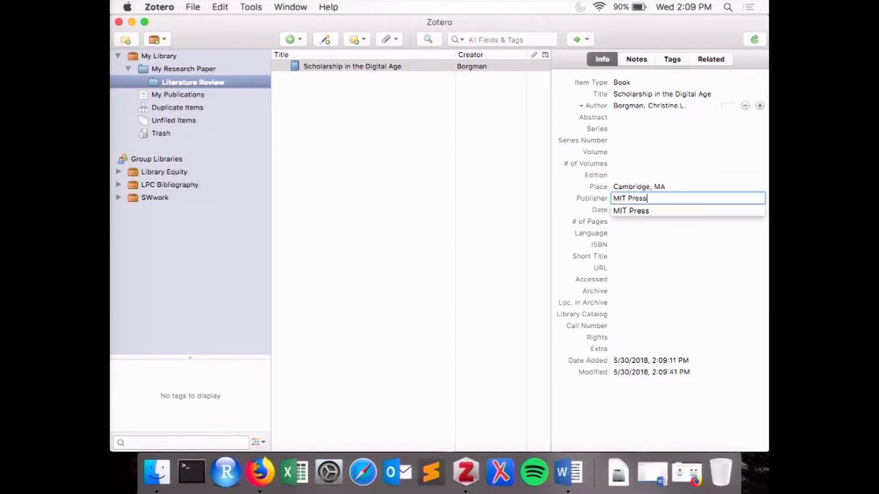
click(612, 219)
click(616, 212)
text(2007)
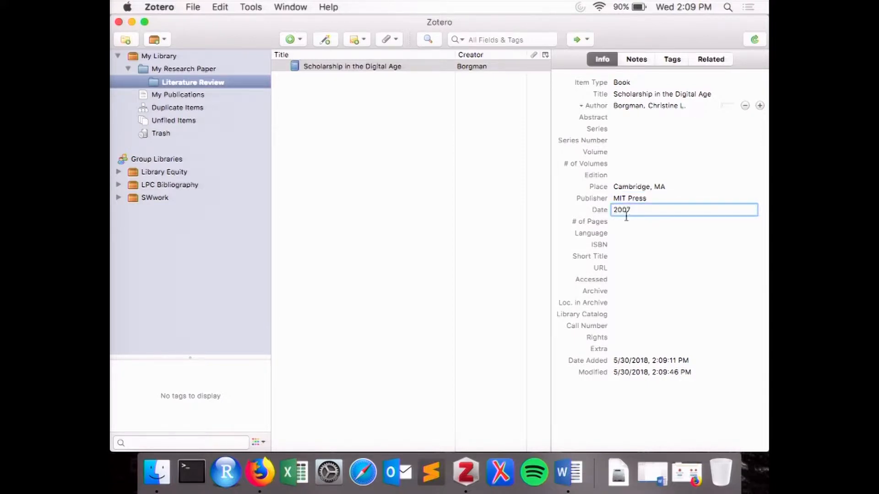
click(361, 247)
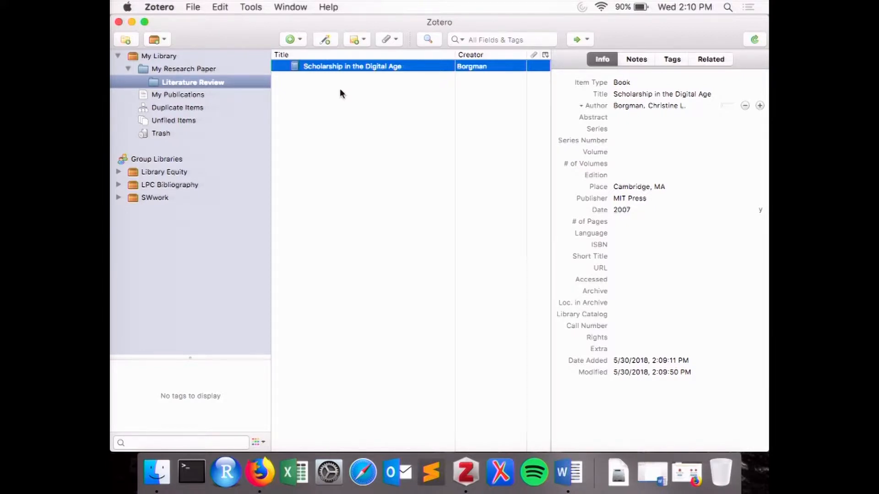
Add a journal article to Literature Review by its identifier, using the DOI 10.1371/journal.pone.0196087
click(325, 40)
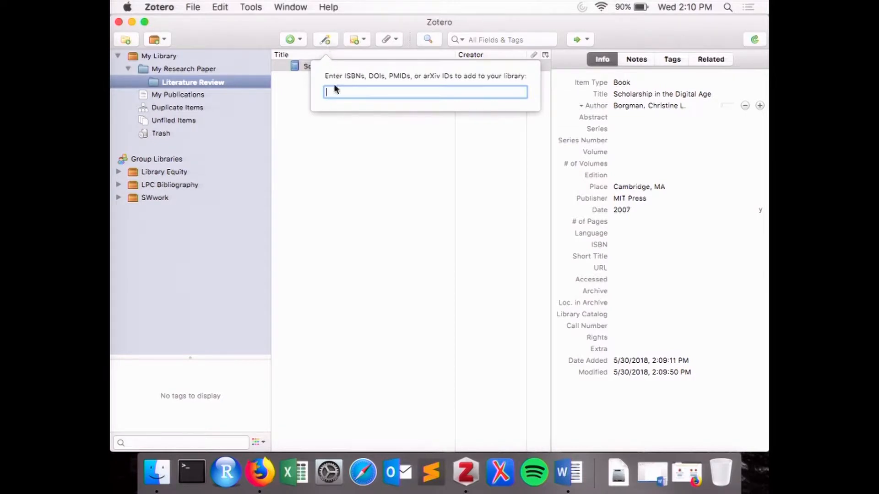
text(10.1371/journal.pone.0196087)
key(Return)
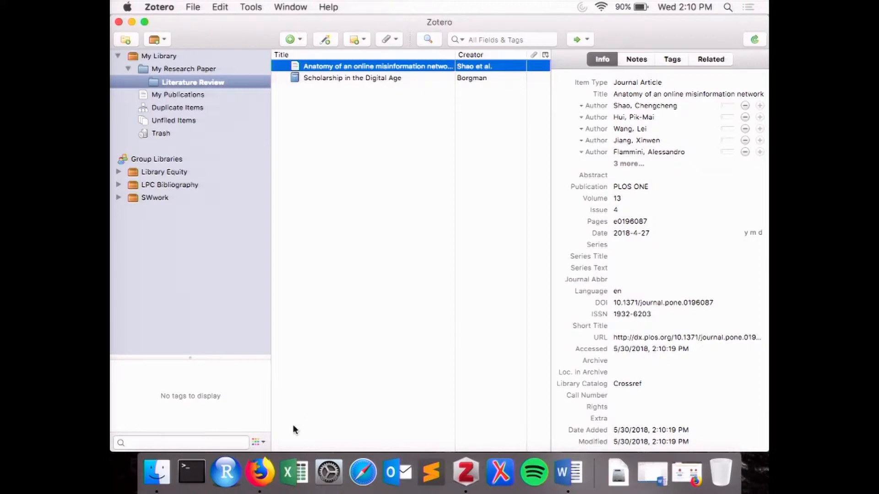
Switch to Firefox and open the article "Flotillin proteins recruit sphingosine to membranes" from the PLOS ONE home page
click(261, 474)
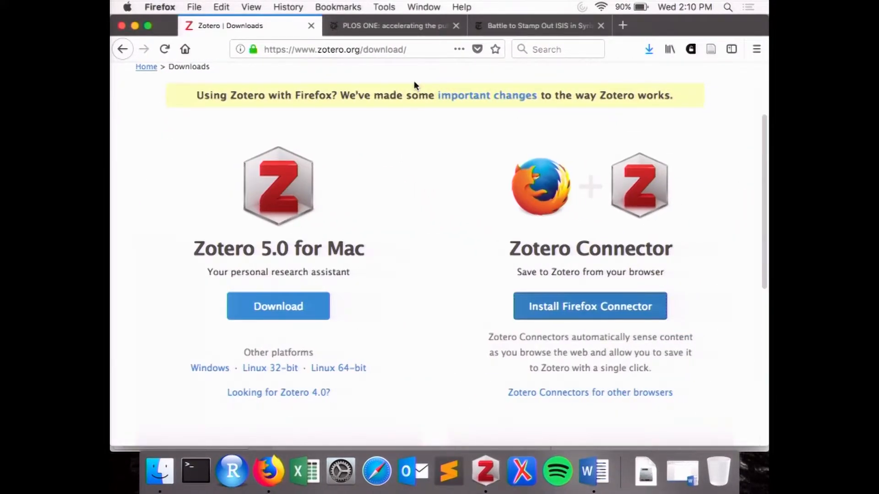
click(398, 29)
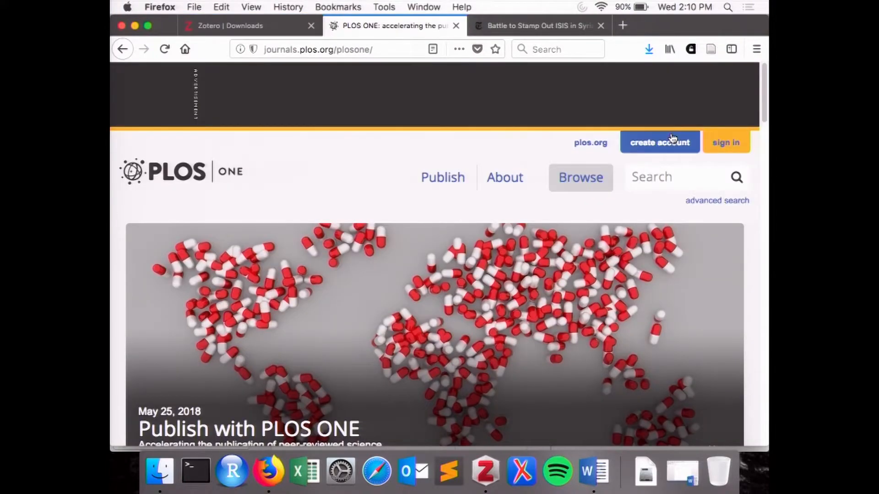
drag(766, 95, 746, 158)
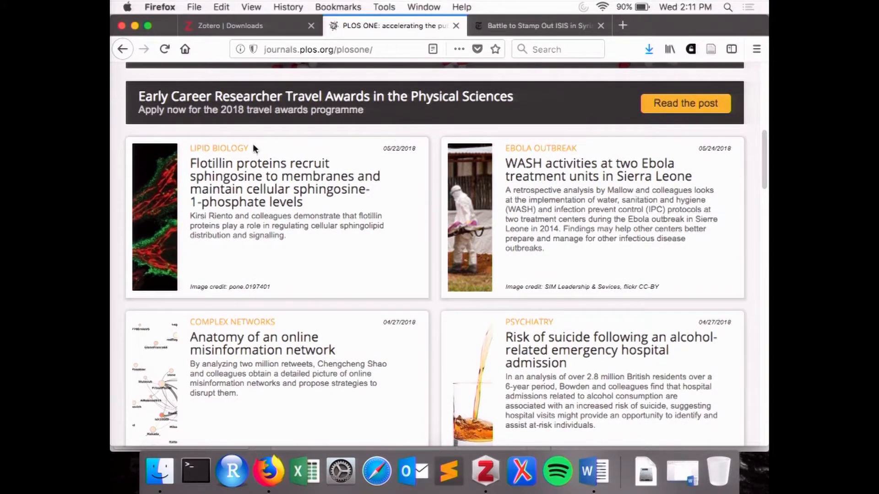
click(244, 188)
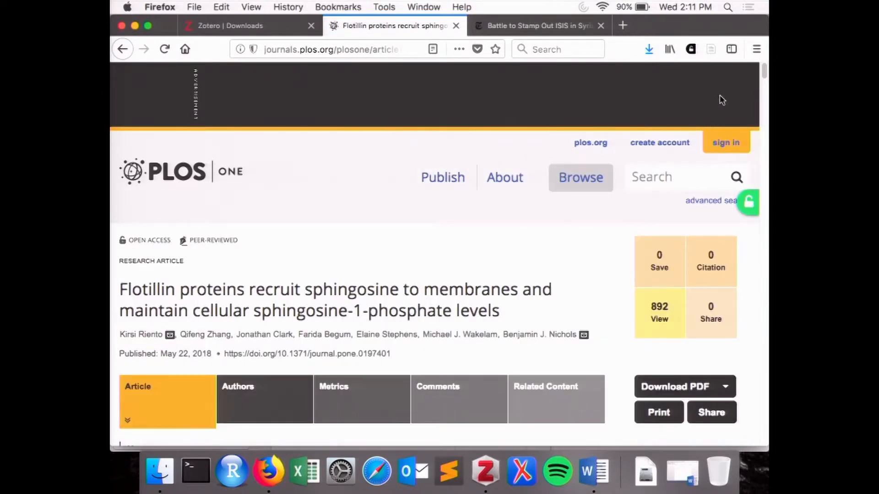
Save the open PLOS ONE article to Zotero with the browser connector, keeping Literature Review as the target collection
click(711, 51)
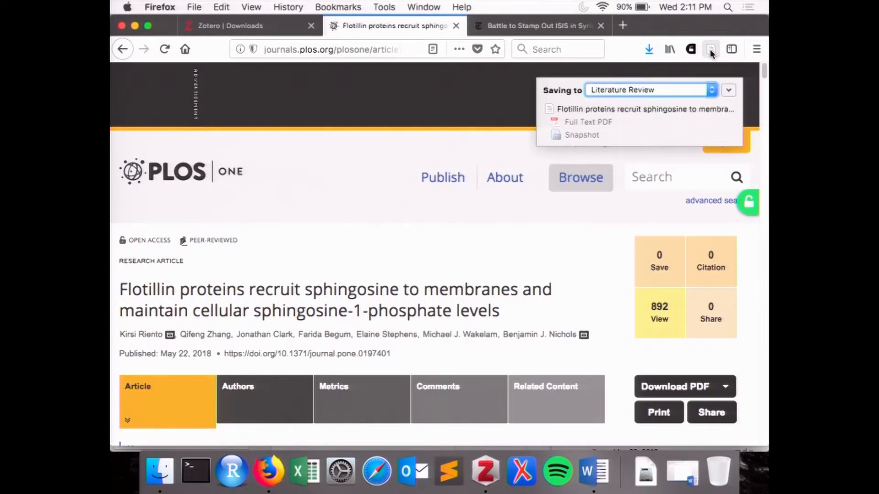
click(712, 91)
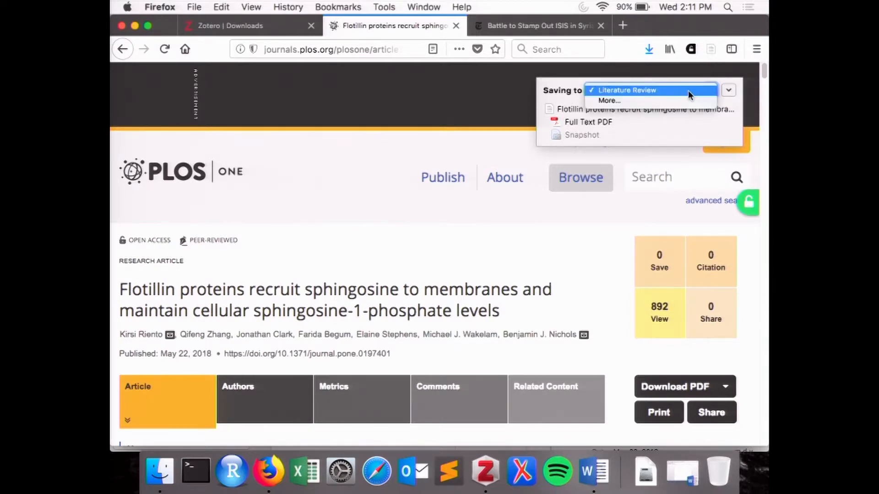
click(688, 90)
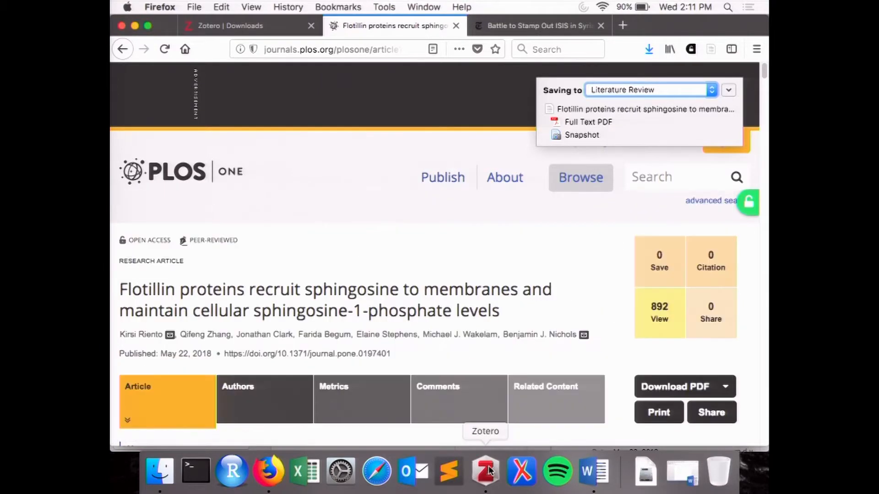
Switch to Zotero and examine the saved Flotillin article's title, abstract and attached files
click(486, 471)
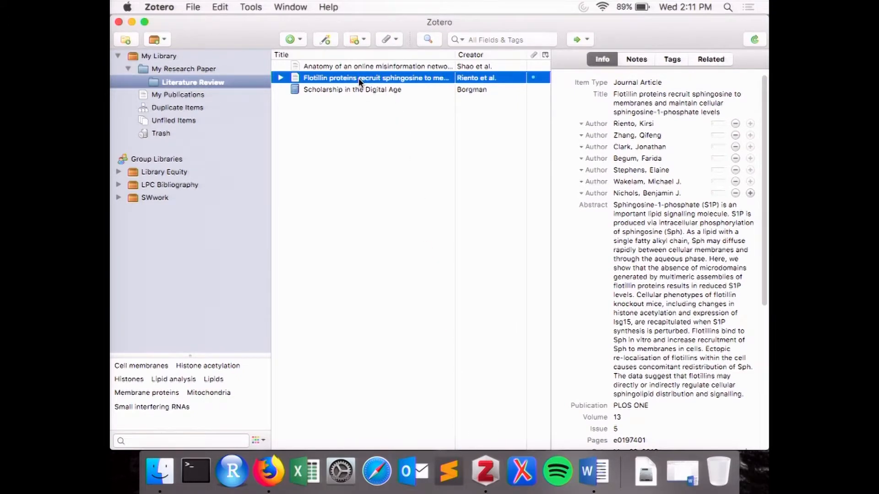
click(645, 98)
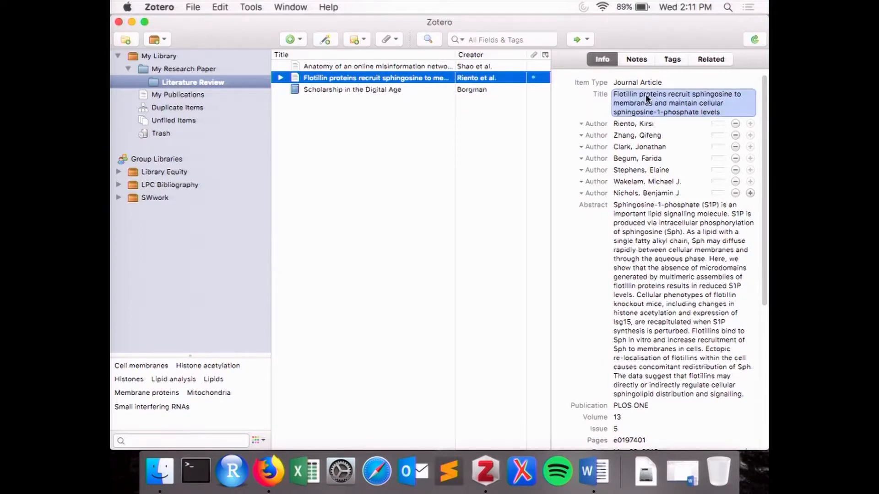
click(649, 220)
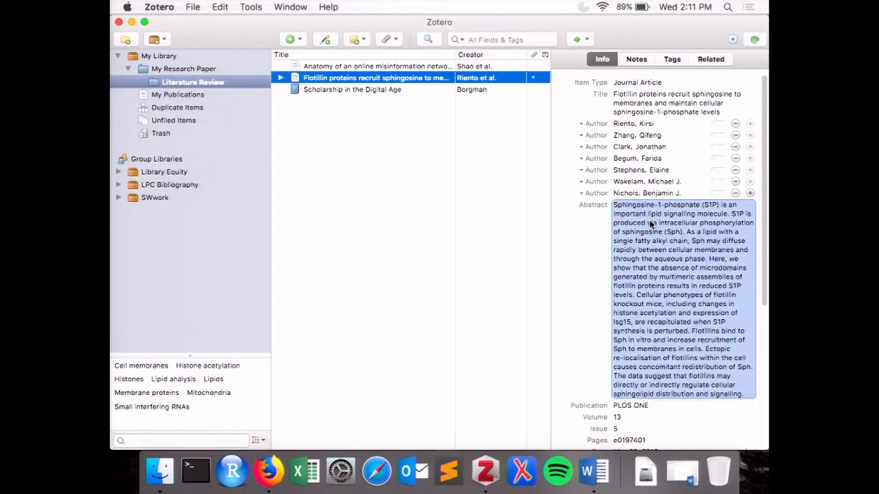
click(280, 78)
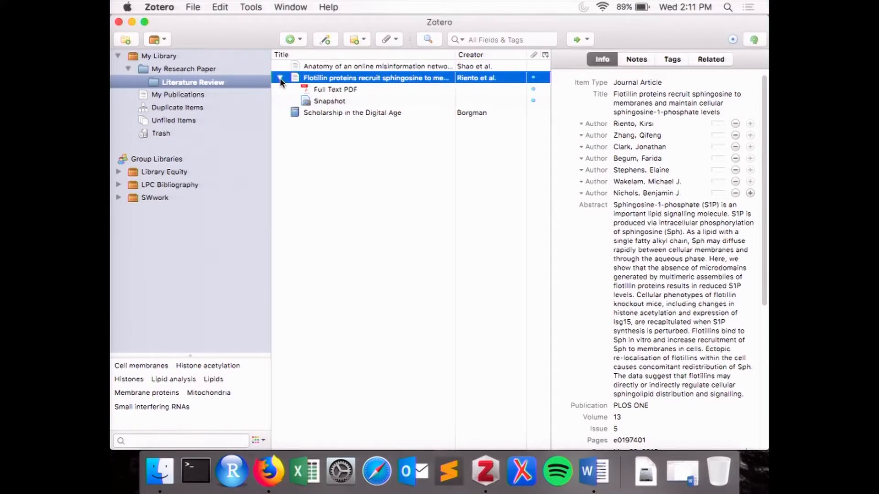
Examine the details of the Flotillin article's full-text PDF attachment and collapse the article's attachment list
click(324, 91)
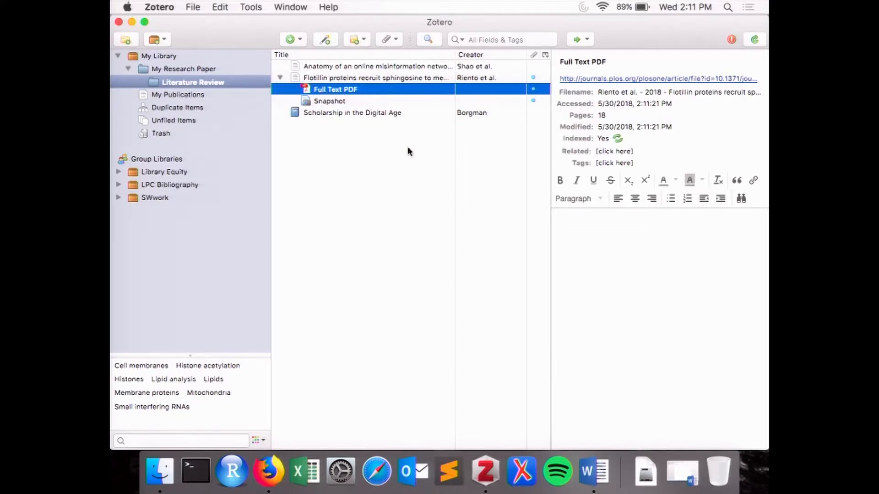
click(280, 78)
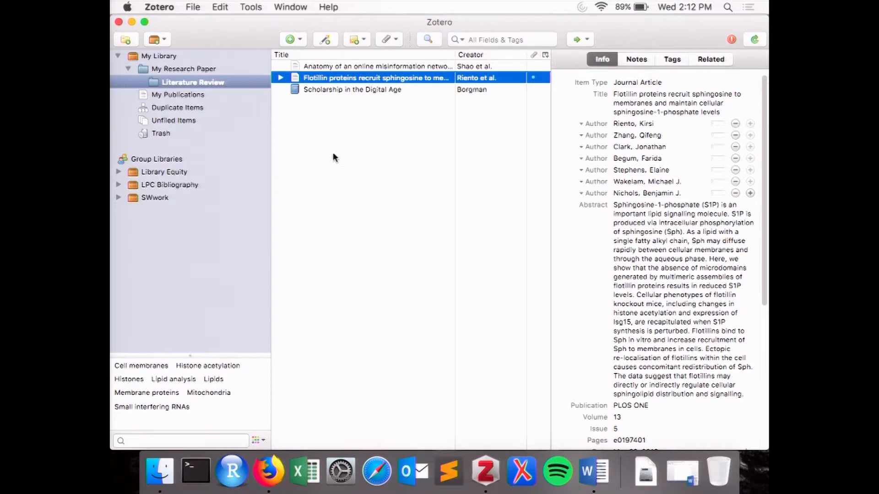
Create a bibliography from the Literature Review collection in American Psychological Association 6th edition style and save it as RTF on the Desktop
right_click(217, 86)
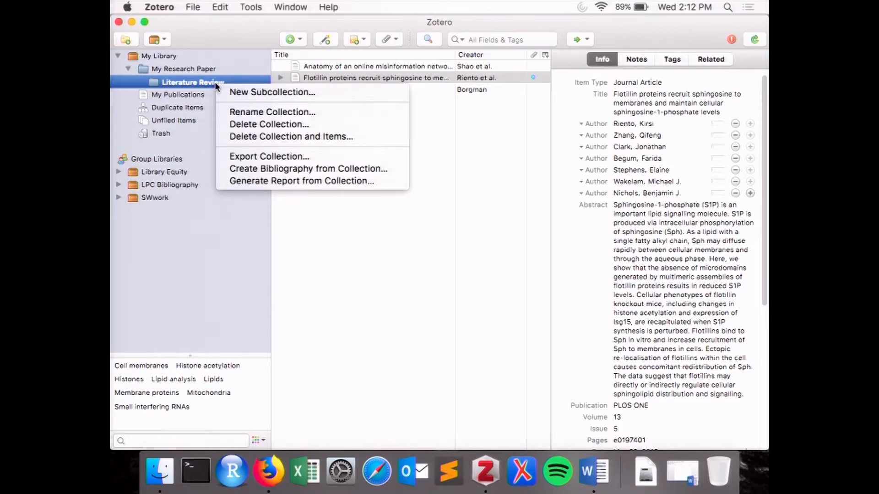
click(257, 169)
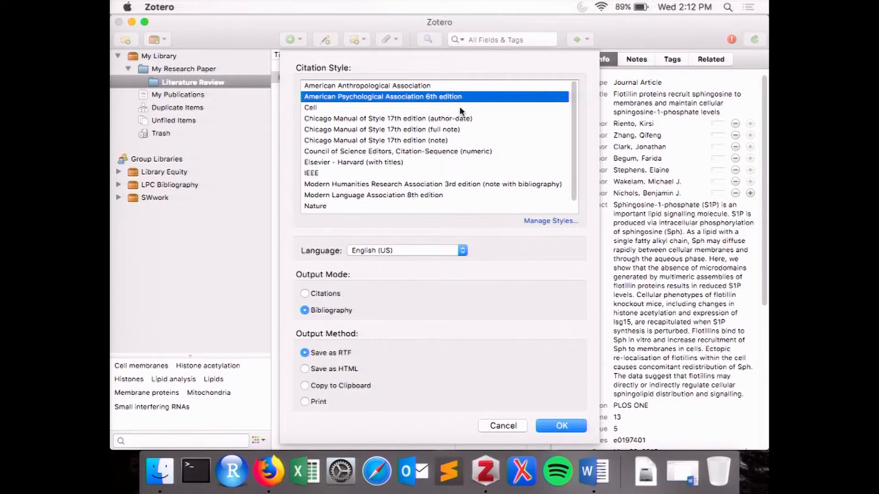
scroll(572, 132, down, 1)
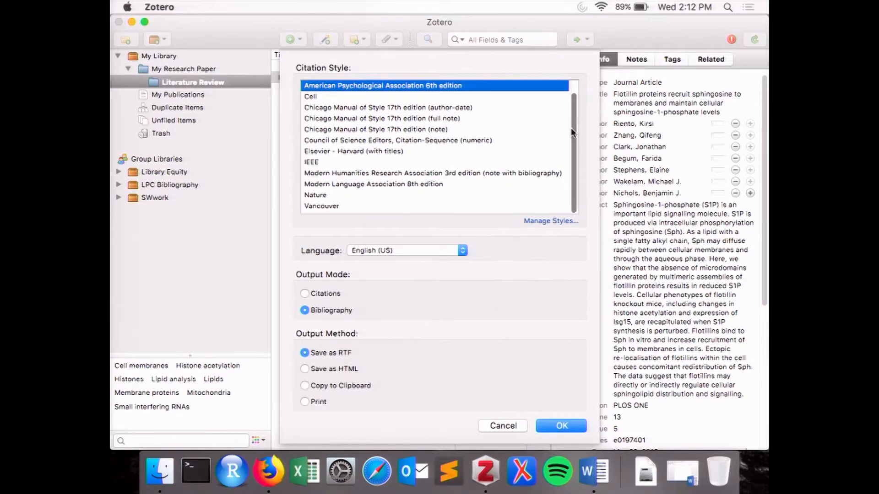
drag(574, 118, 573, 97)
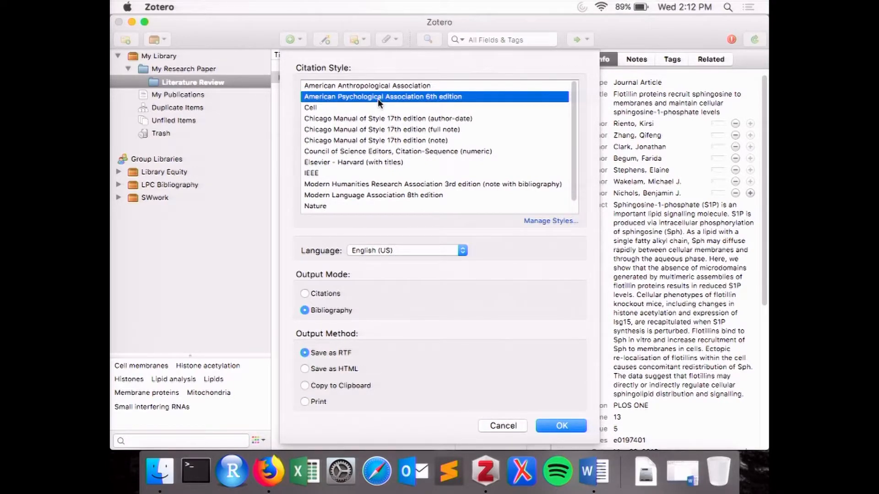
click(565, 428)
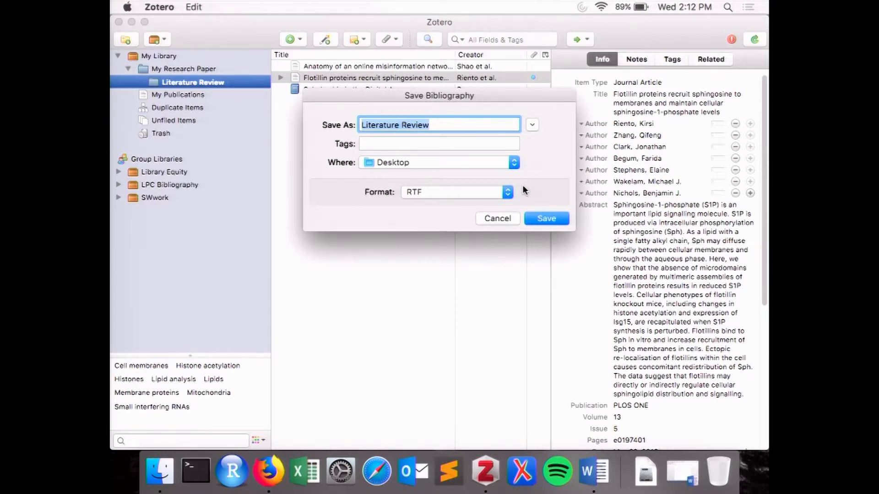
click(547, 219)
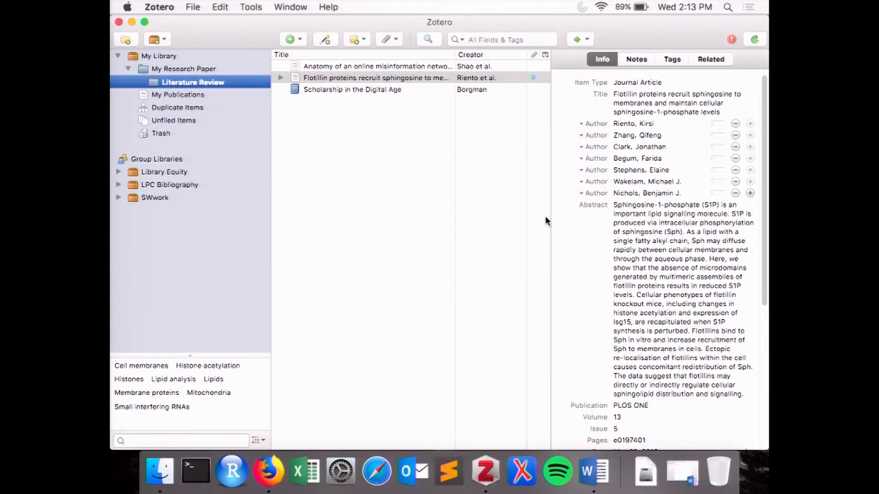
Open the exported Literature Review.rtf from the desktop in Word, review its bibliography entries and close the file
click(132, 22)
click(135, 26)
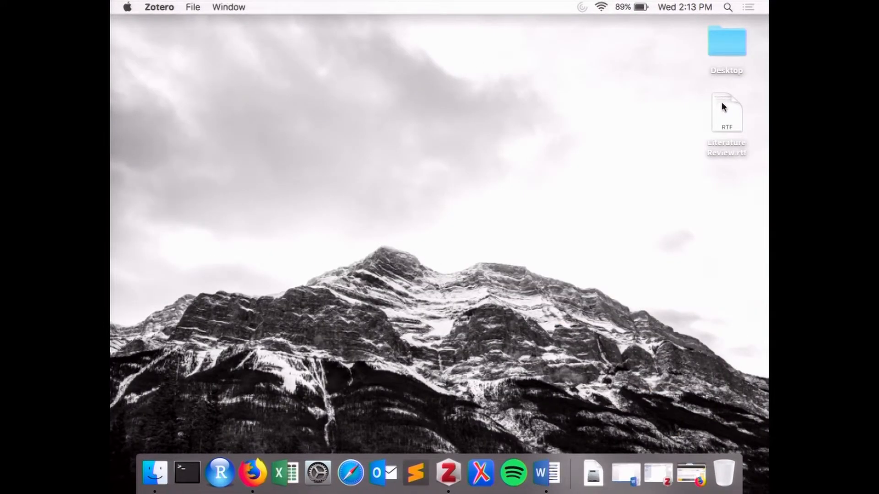
right_click(721, 107)
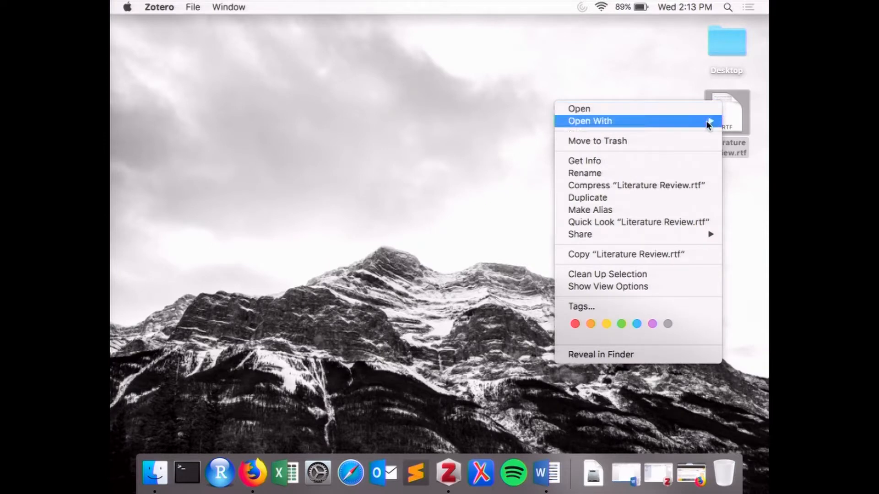
mouse_move(706, 122)
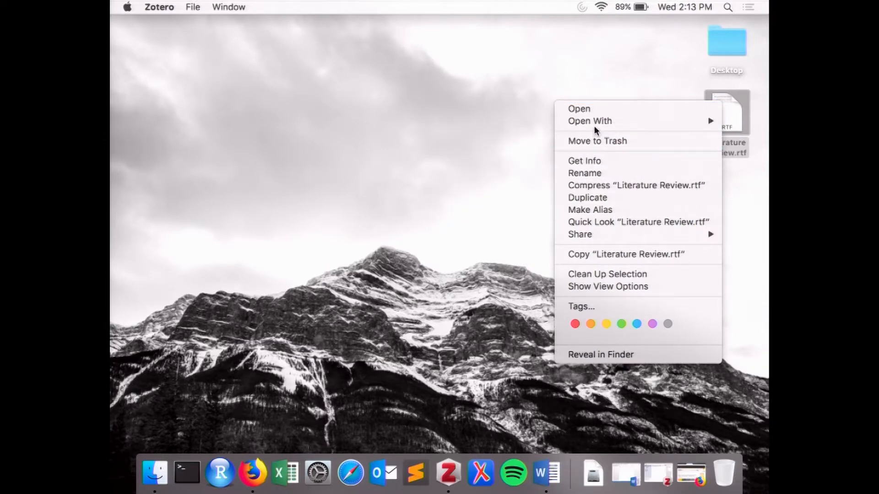
click(536, 155)
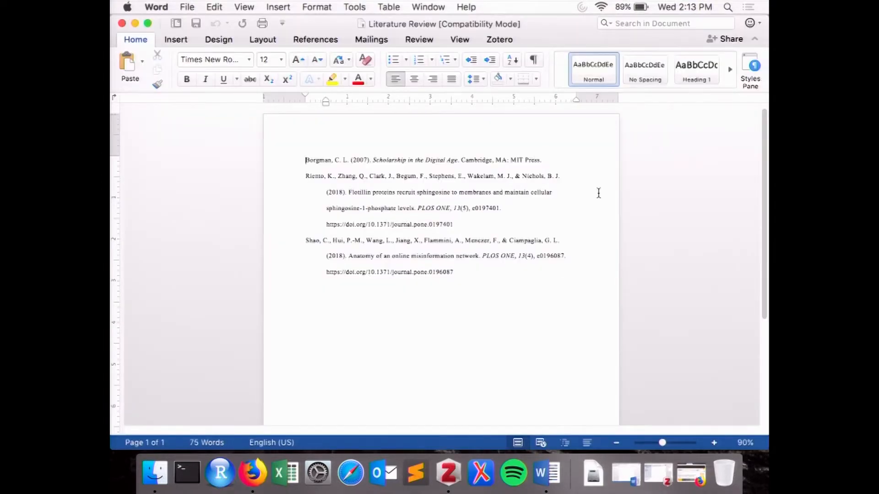
drag(304, 159, 496, 275)
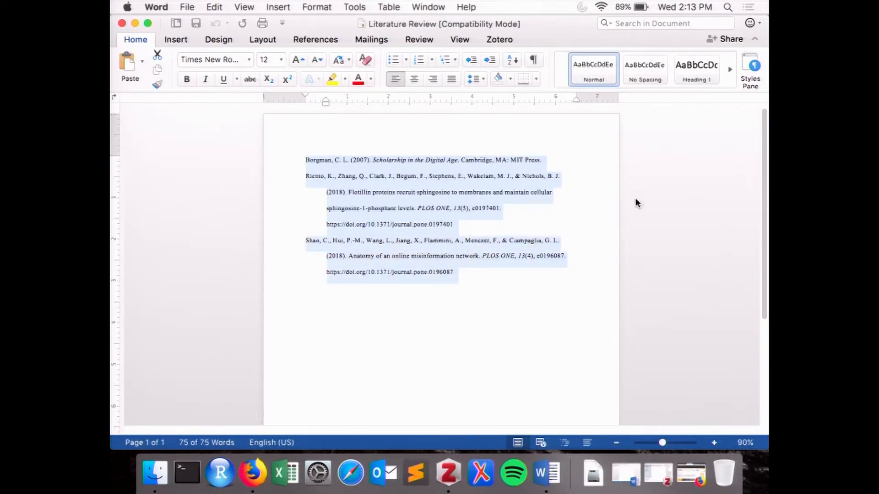
click(122, 24)
Switch to the blank Word document and write "This is a sentence"
click(553, 474)
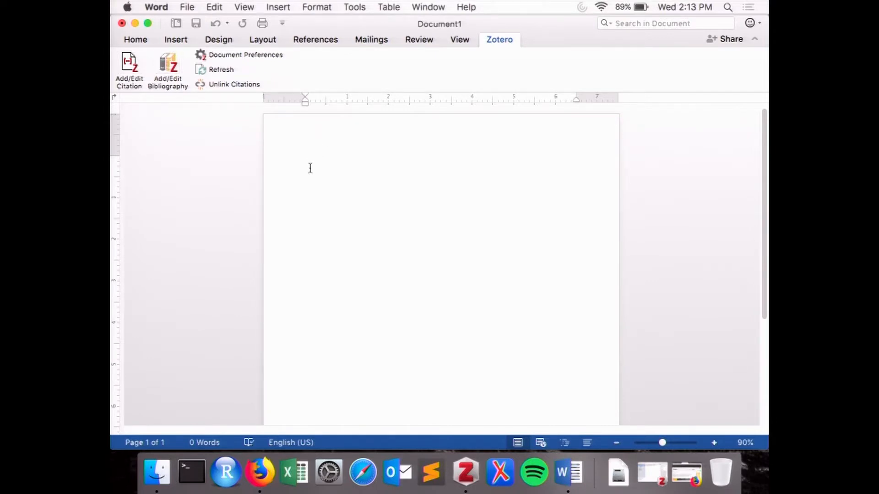
text(This is a sn)
text(ntence)
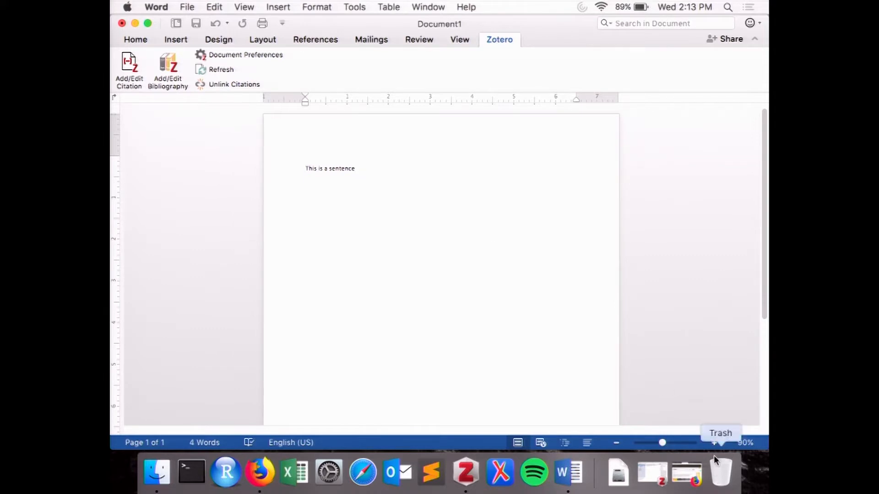
click(713, 443)
click(713, 442)
click(714, 443)
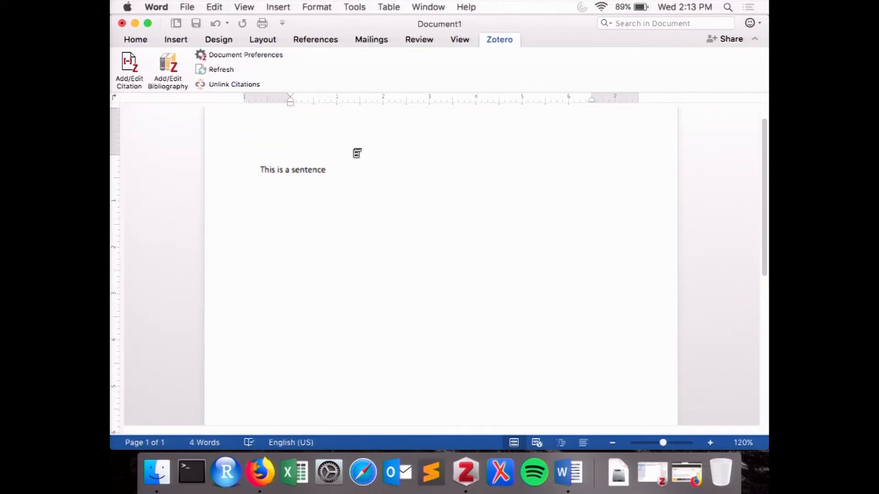
Start a Zotero citation after the sentence, using American Psychological Association 6th edition style with citations stored as fields
click(335, 166)
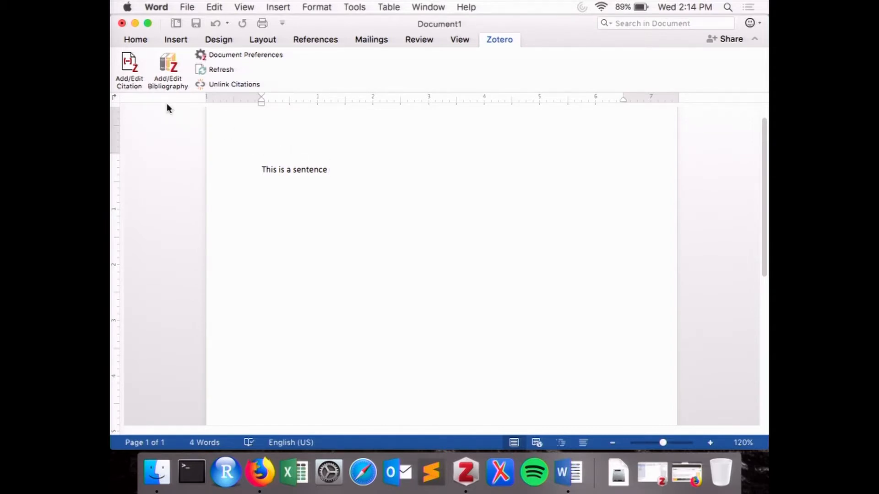
click(133, 83)
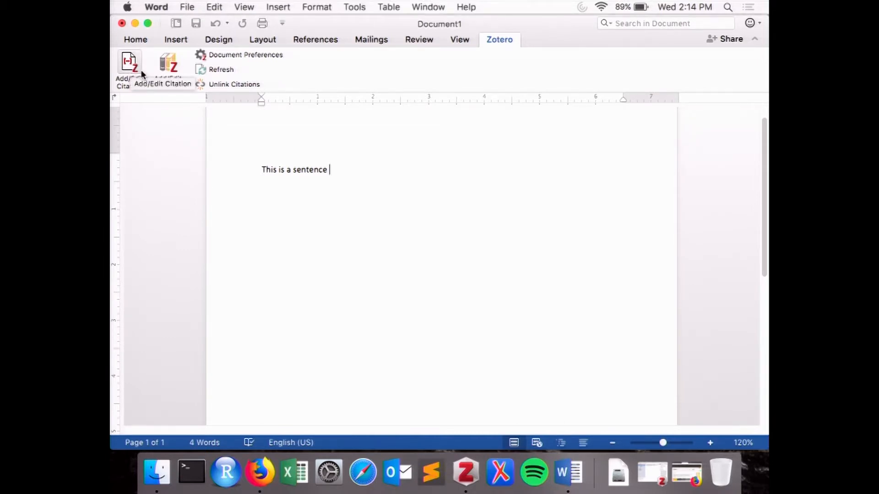
click(130, 74)
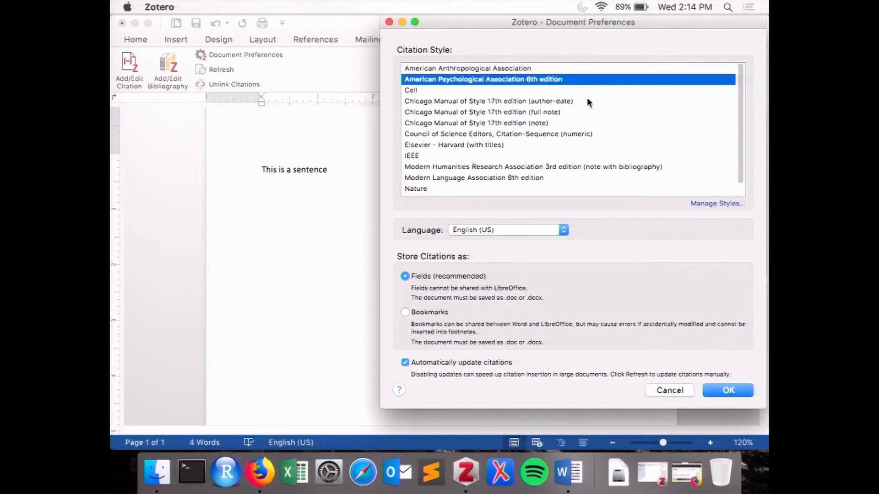
click(730, 388)
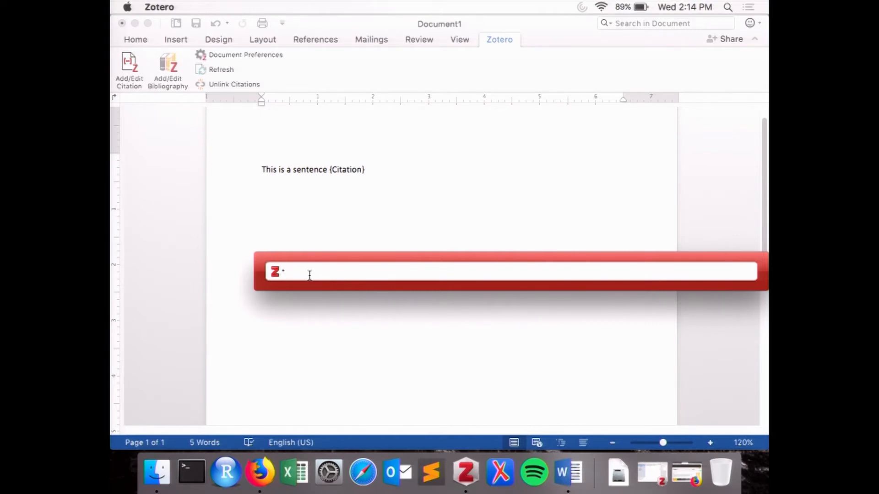
Search the citations for "the", cite the 2014 article "Rationale, Design, and Baseline Characteristics", and end the sentence with a period
text(the)
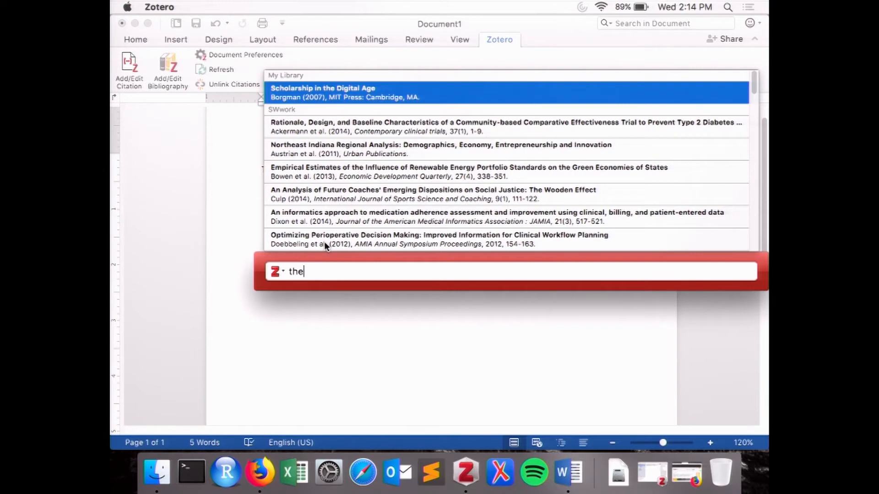
click(334, 129)
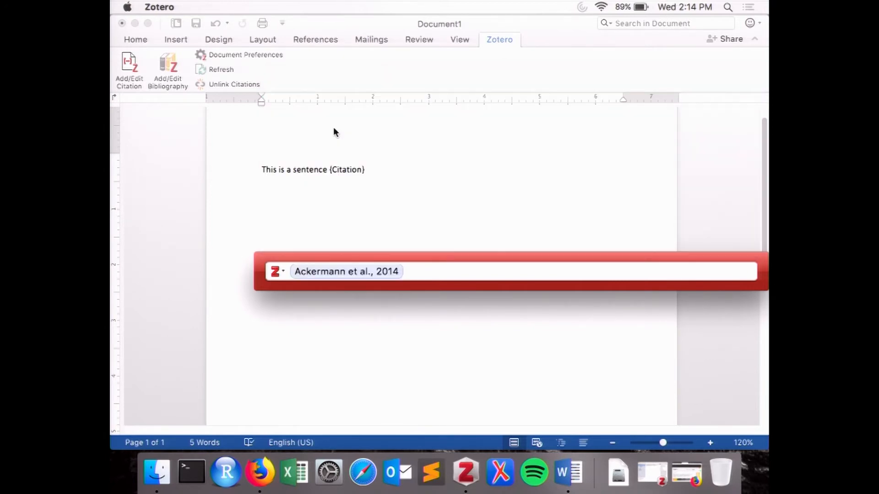
key(Return)
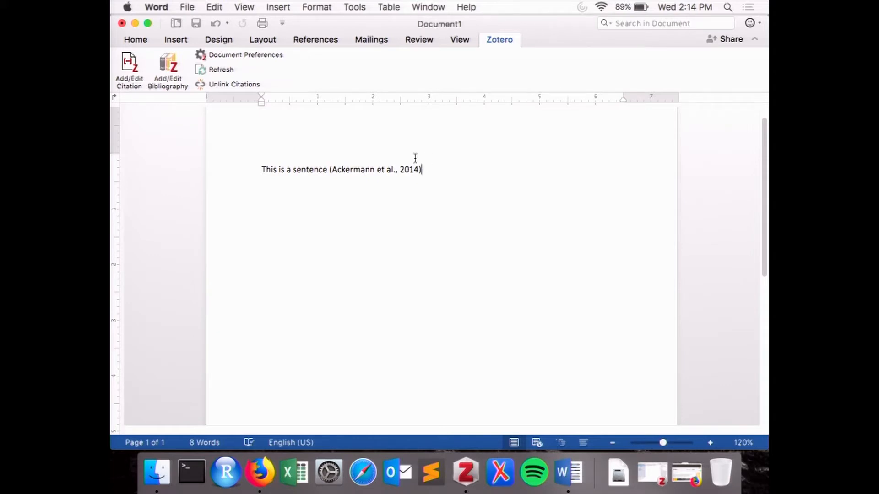
text(.)
Insert the Zotero bibliography two lines below the cited sentence
key(Return)
key(Return)
click(175, 78)
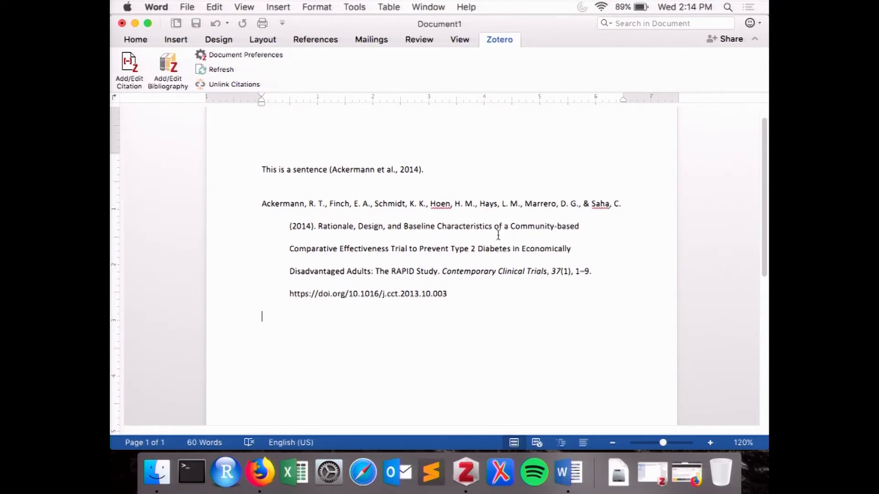
Add the heading "Citations" on its own line between the sentence and the bibliography
click(427, 170)
key(Return)
key(Return)
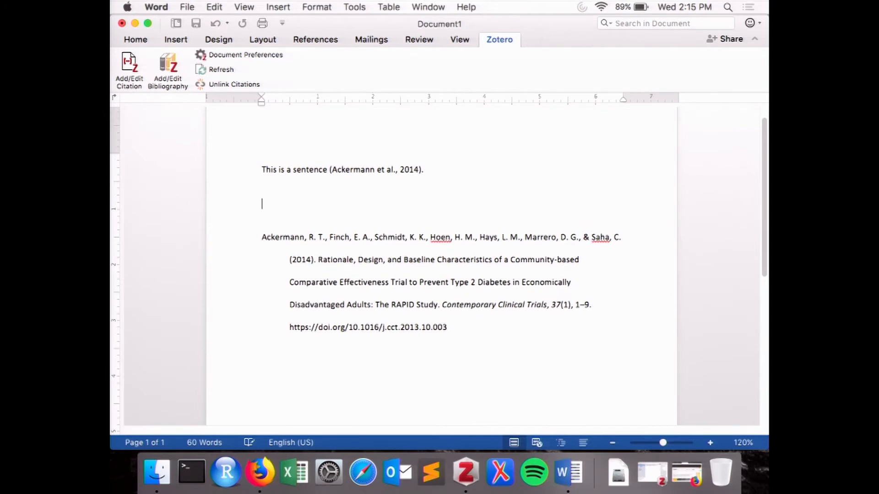
text(Citations)
right_click(265, 211)
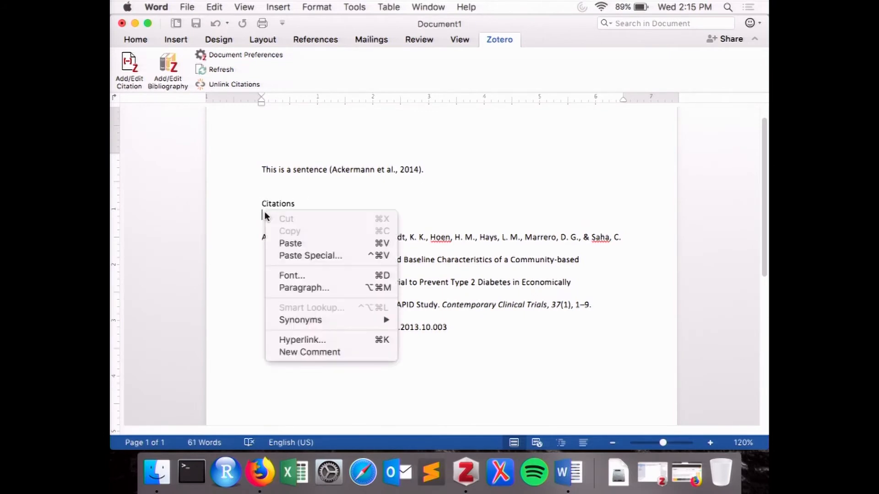
click(360, 197)
Add "This is another sentence" after the first one, citing "Open Educational Resources as Learning Materials" found with "open", and end with a period
click(446, 170)
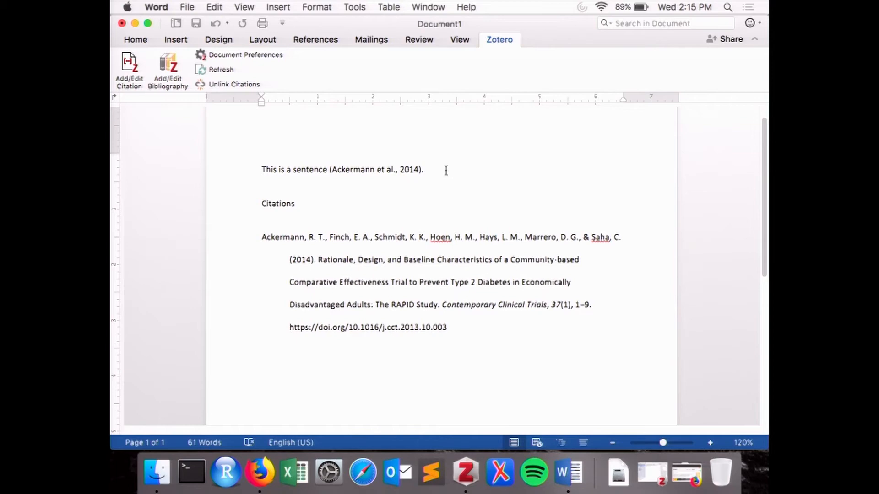
text(This is another sentence)
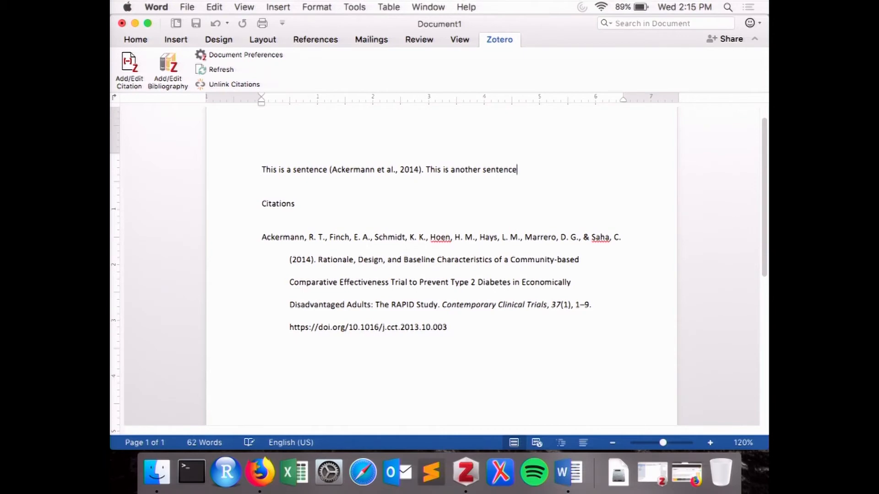
click(129, 67)
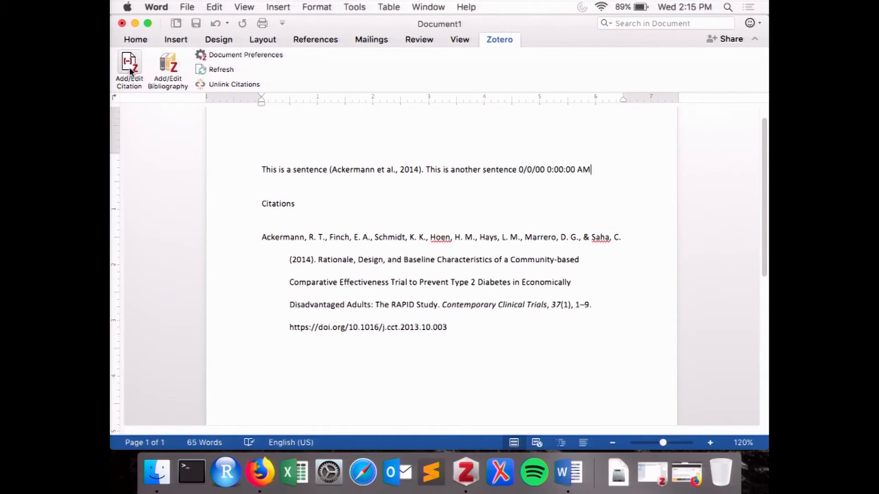
text(open)
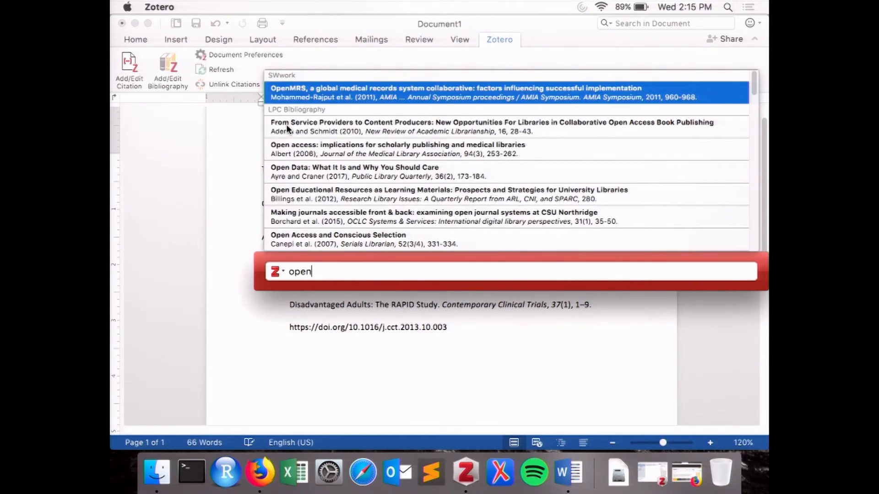
click(286, 191)
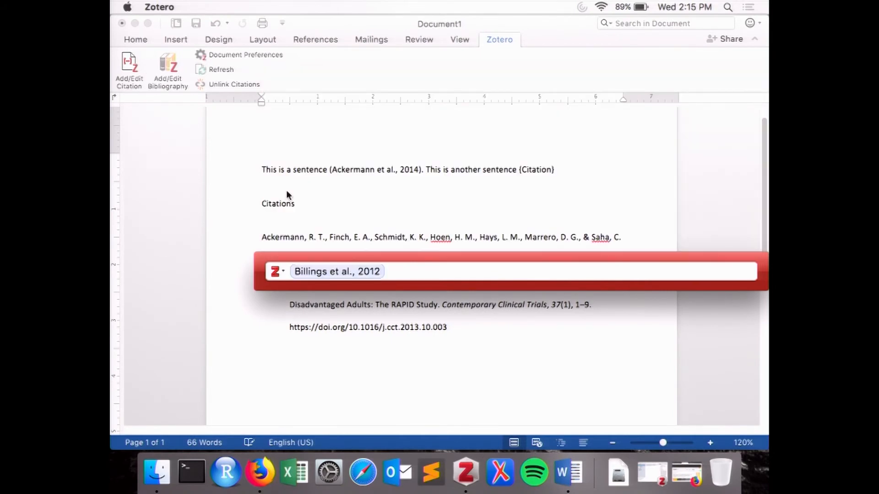
key(Return)
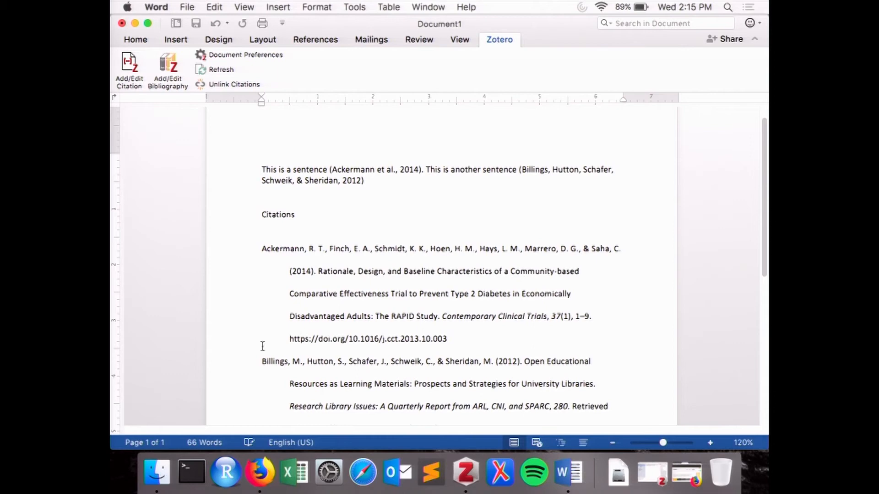
text(.)
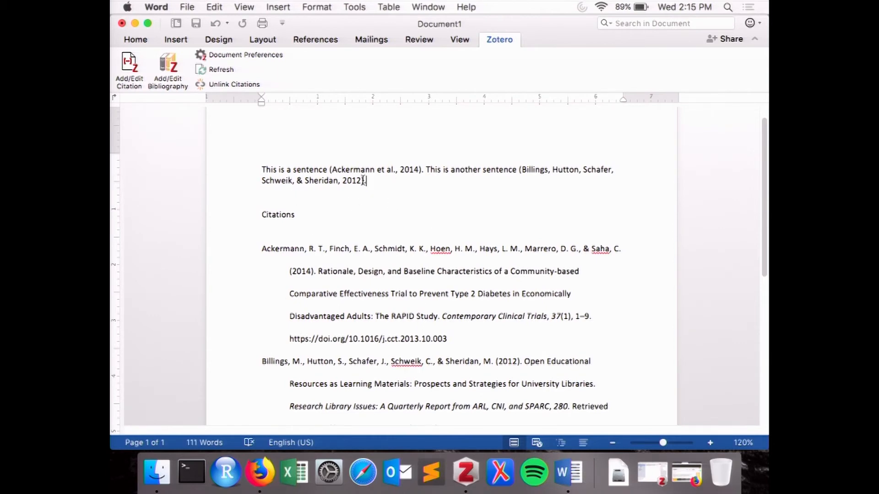